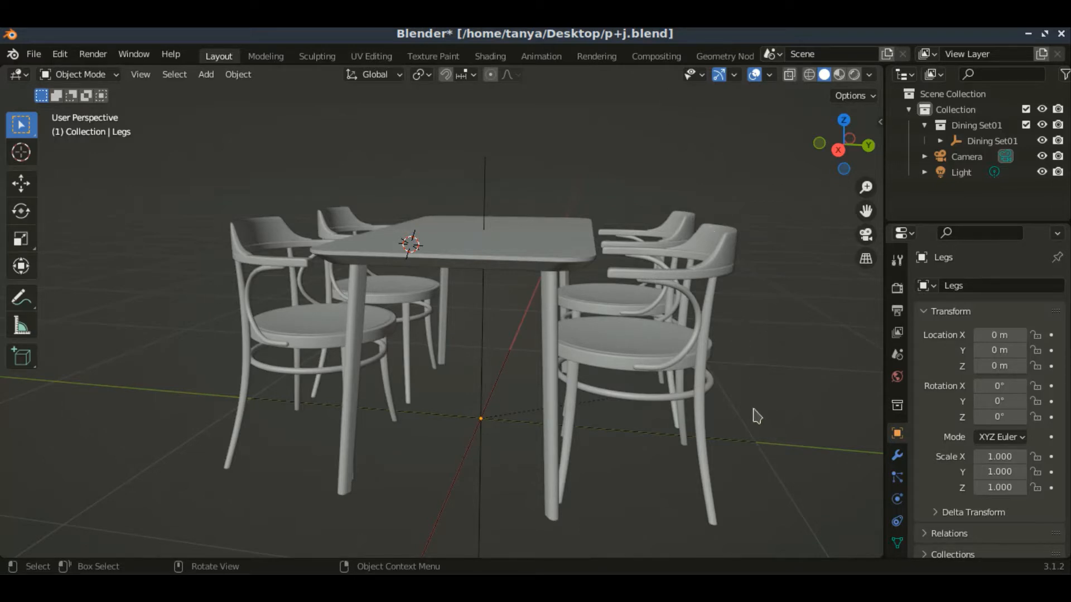
Step: Select the tabletop and the chairs in turn to check which parts of the dining set are separate objects
left_click(534, 261)
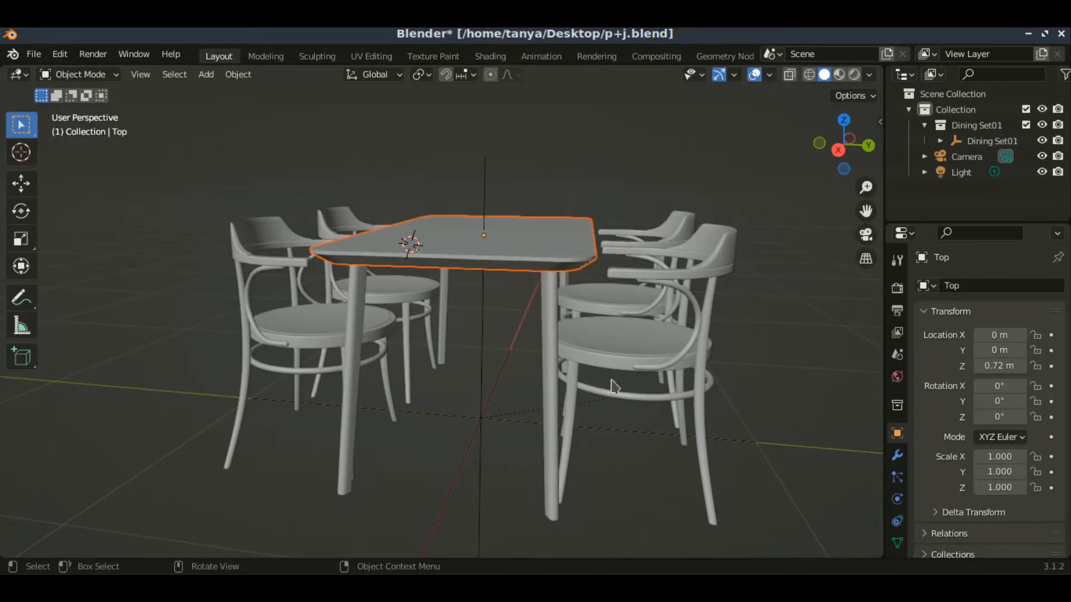
left_click(615, 350)
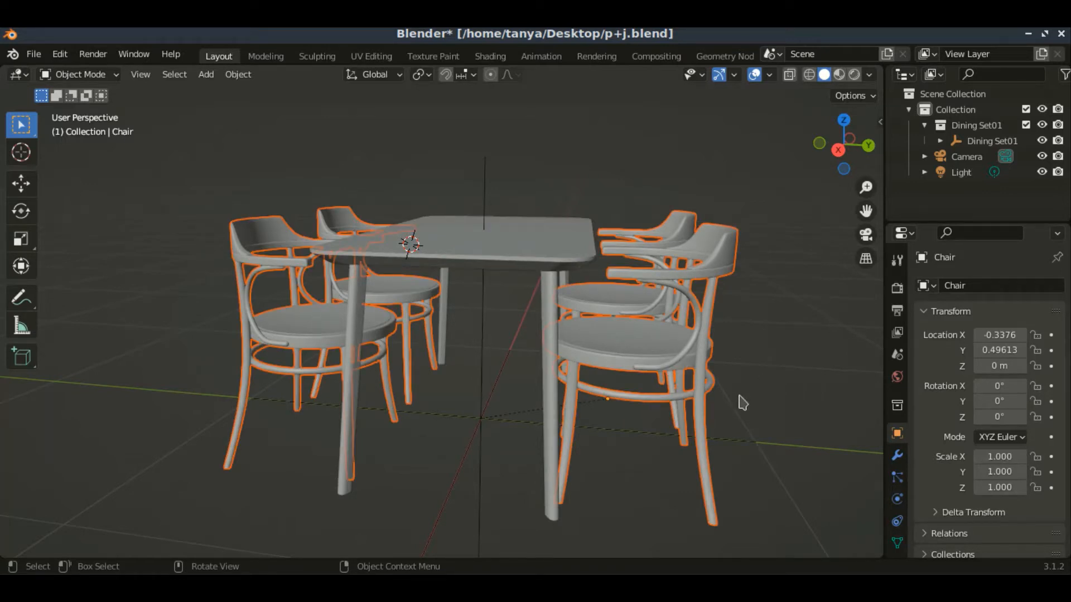
left_click(451, 256)
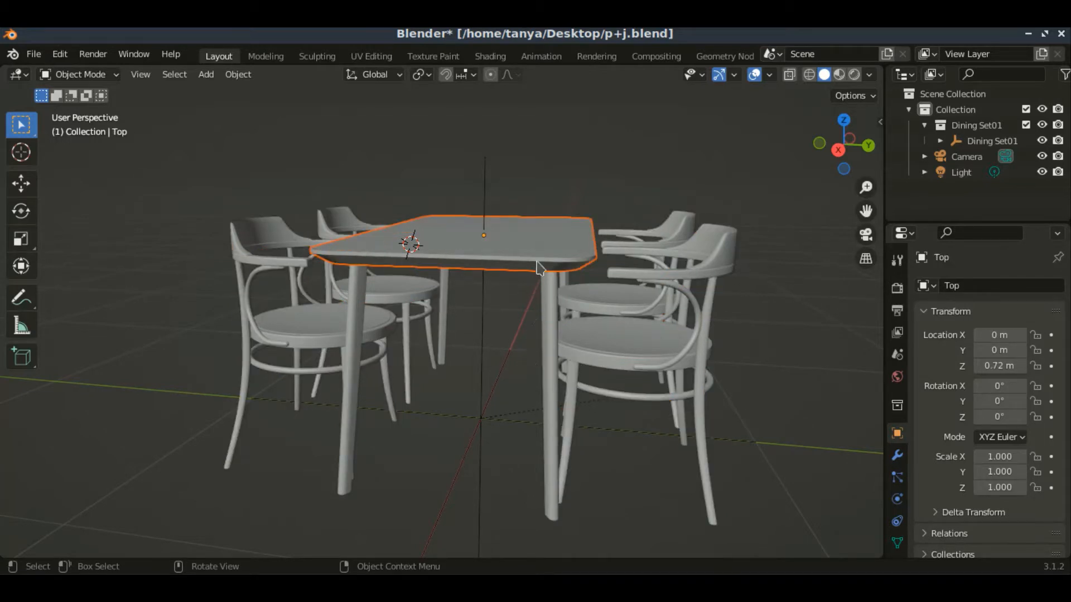
Step: Join the table legs and the tabletop into one object, with the tabletop as the active object
left_click(548, 335)
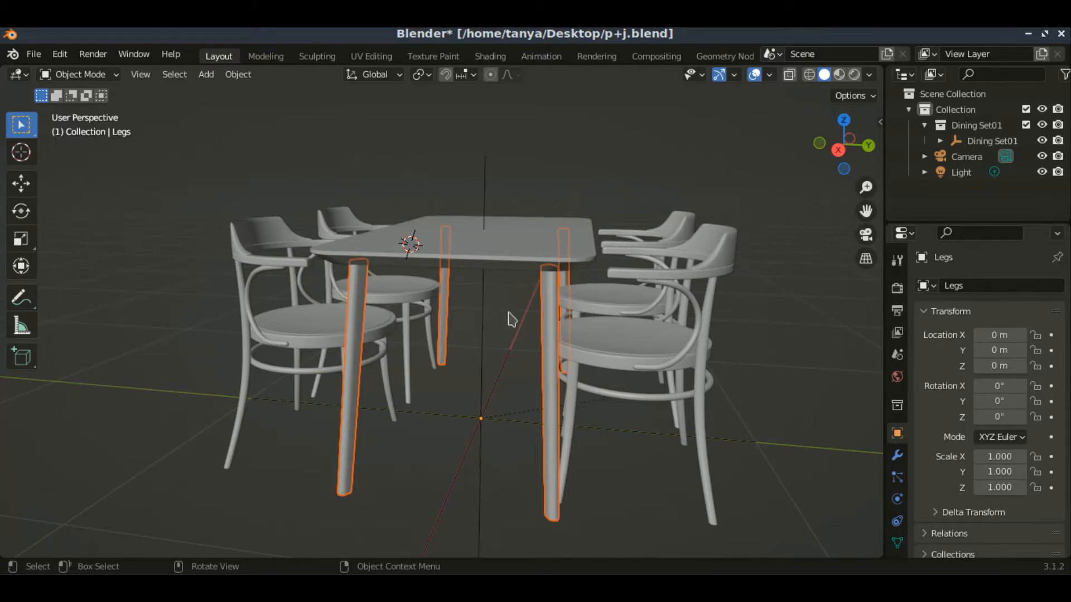
key("shift")
left_click(525, 265, "shift")
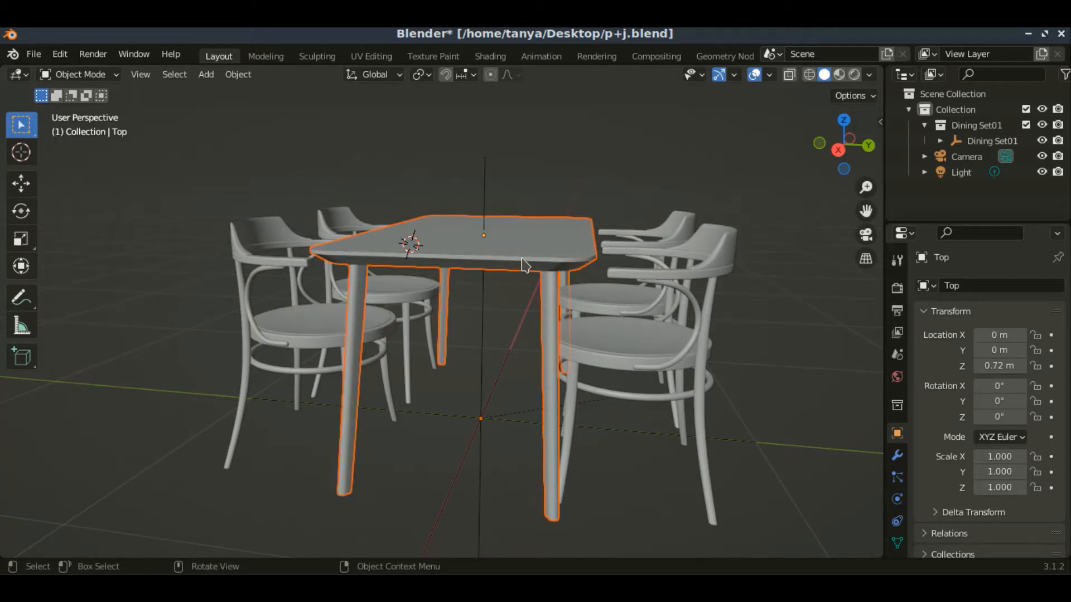
key("ctrl")
left_click(610, 168)
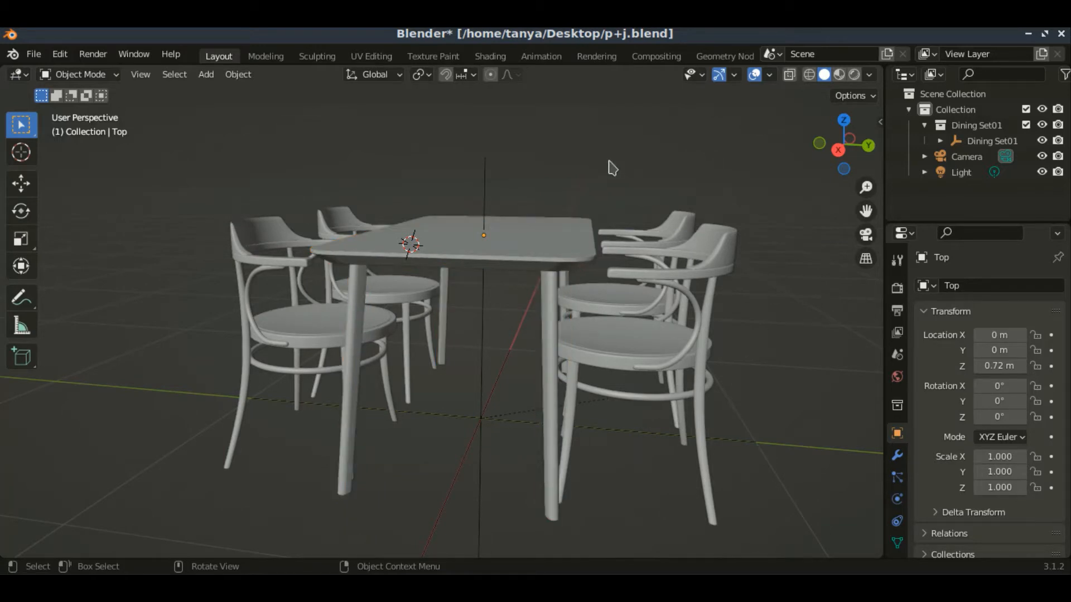
left_click(501, 250)
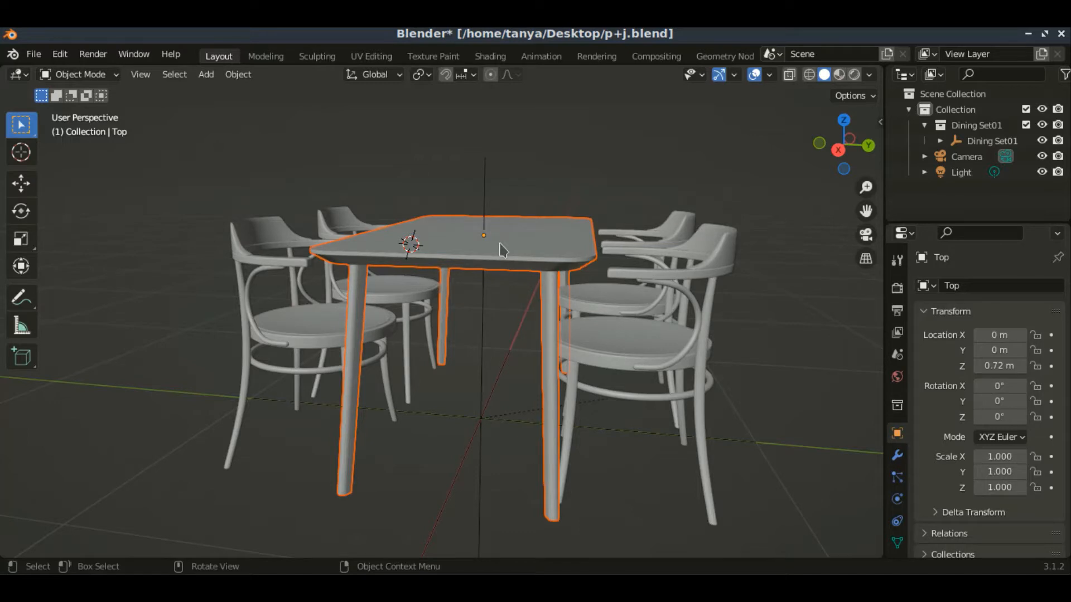
Step: Check from above how the joined table and the group of chairs select individually and together
left_click_drag(842, 142, 836, 184)
scroll(762, 298, "down", 2)
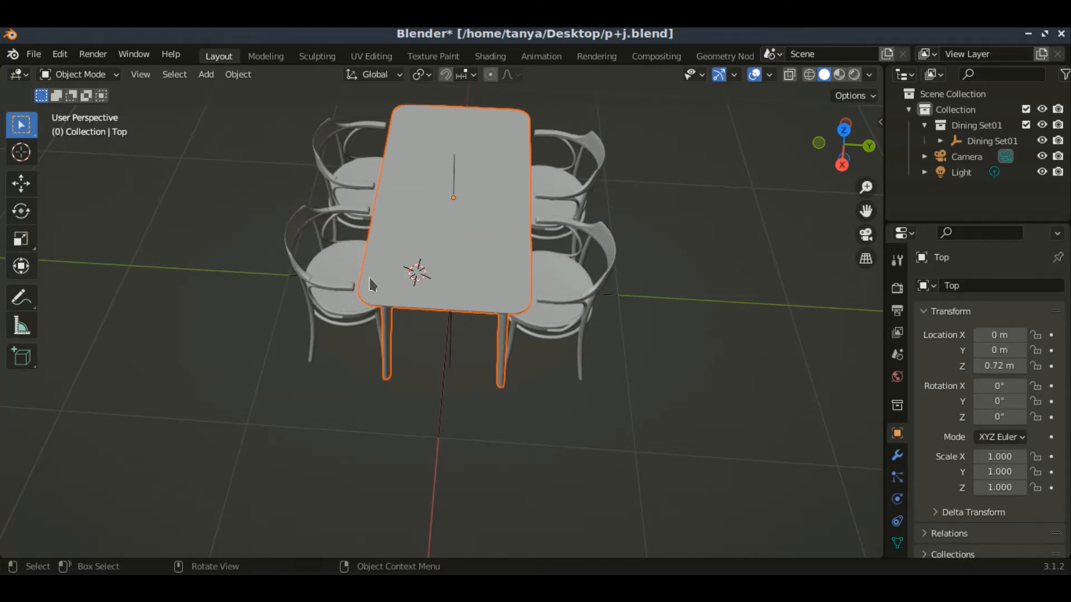
key("a")
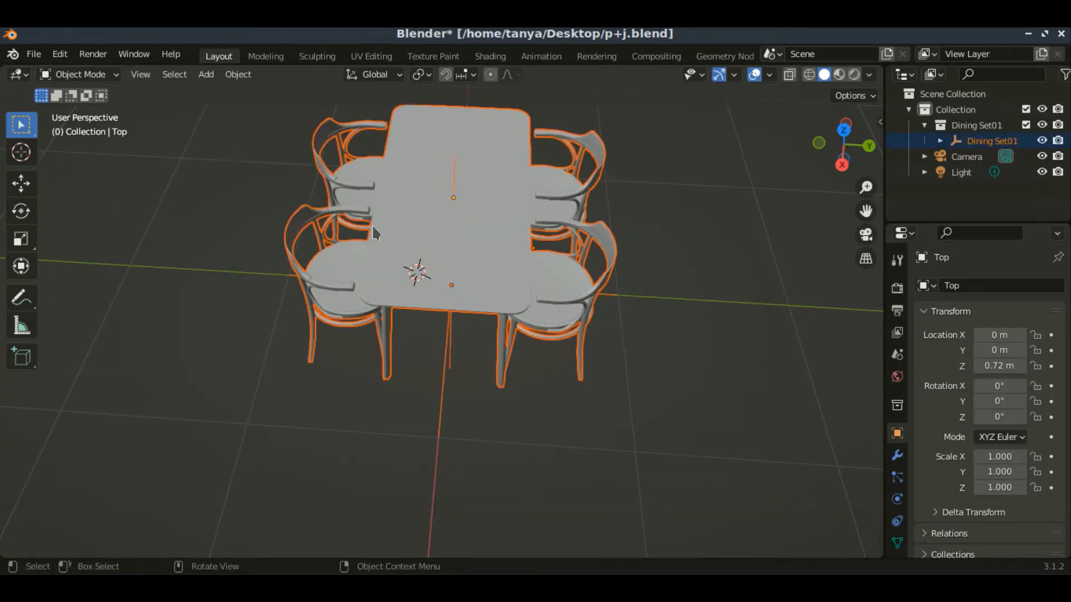
left_click(419, 239)
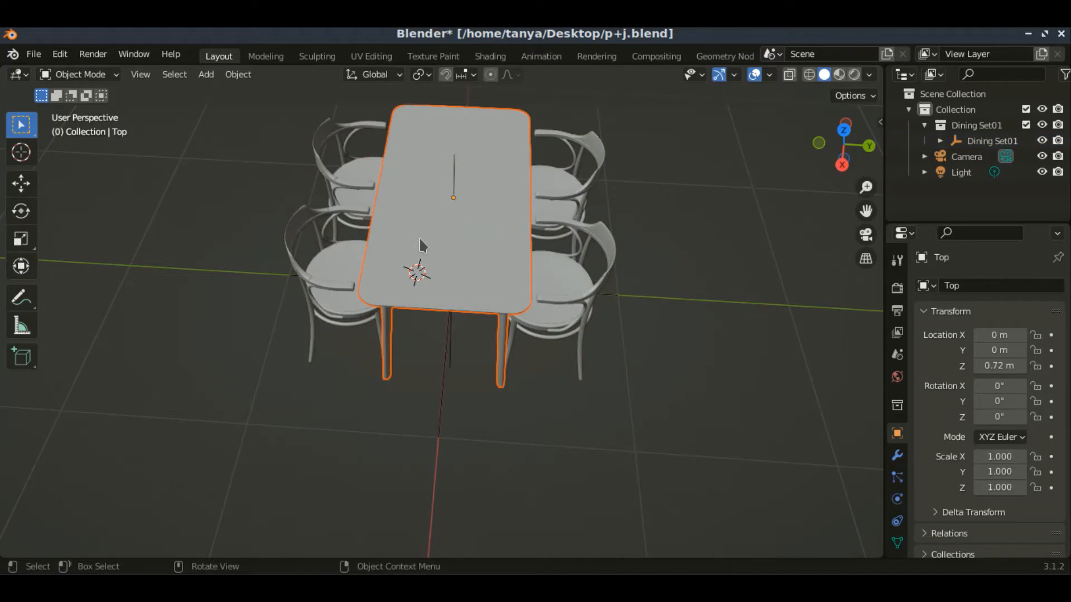
left_click(313, 254, "shift")
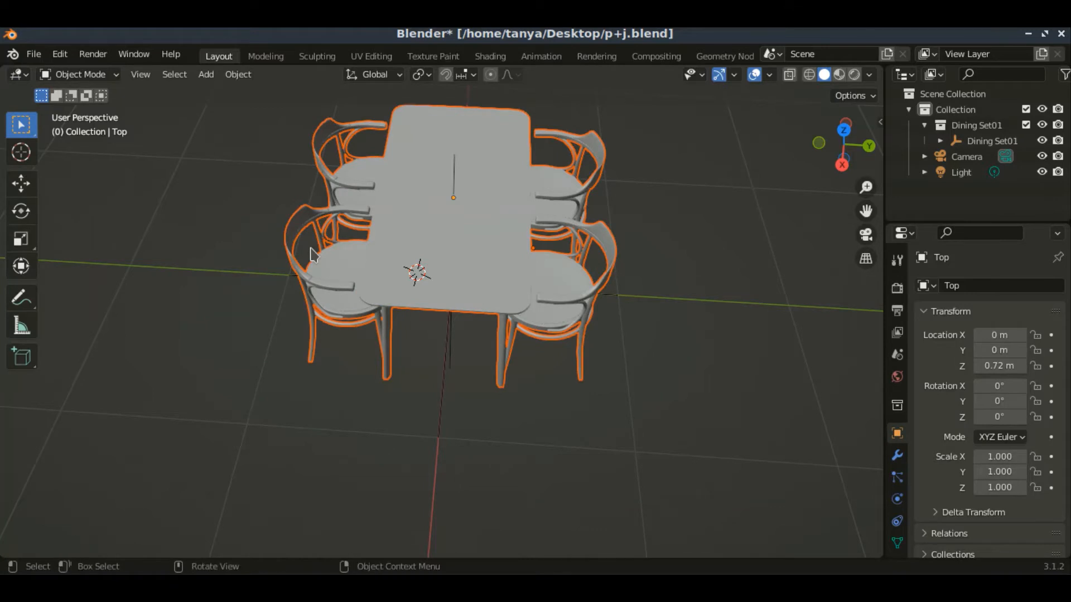
left_click(483, 232)
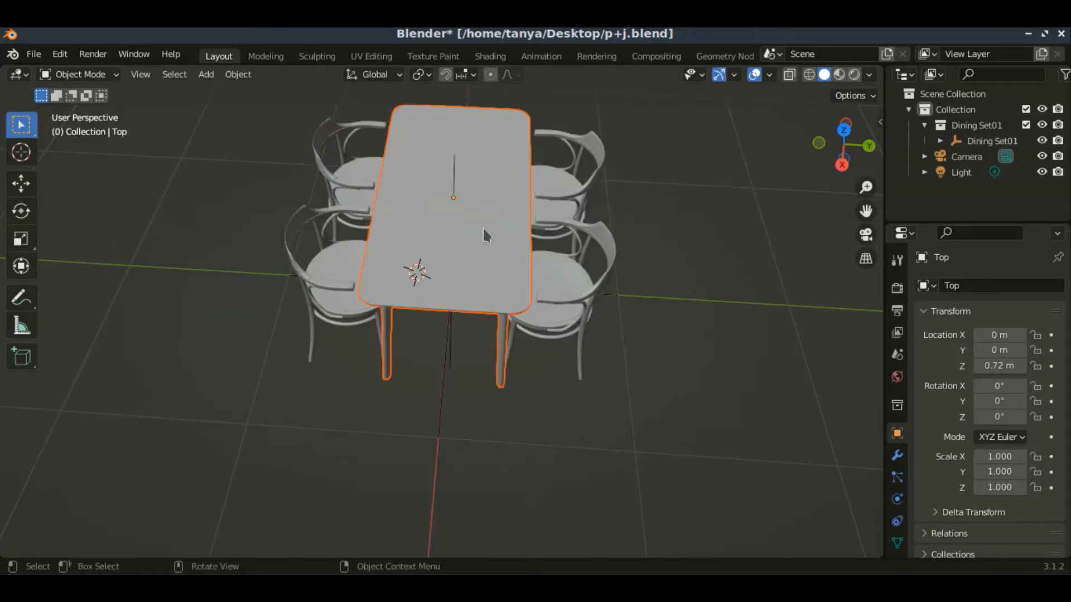
left_click_drag(488, 222, 268, 247)
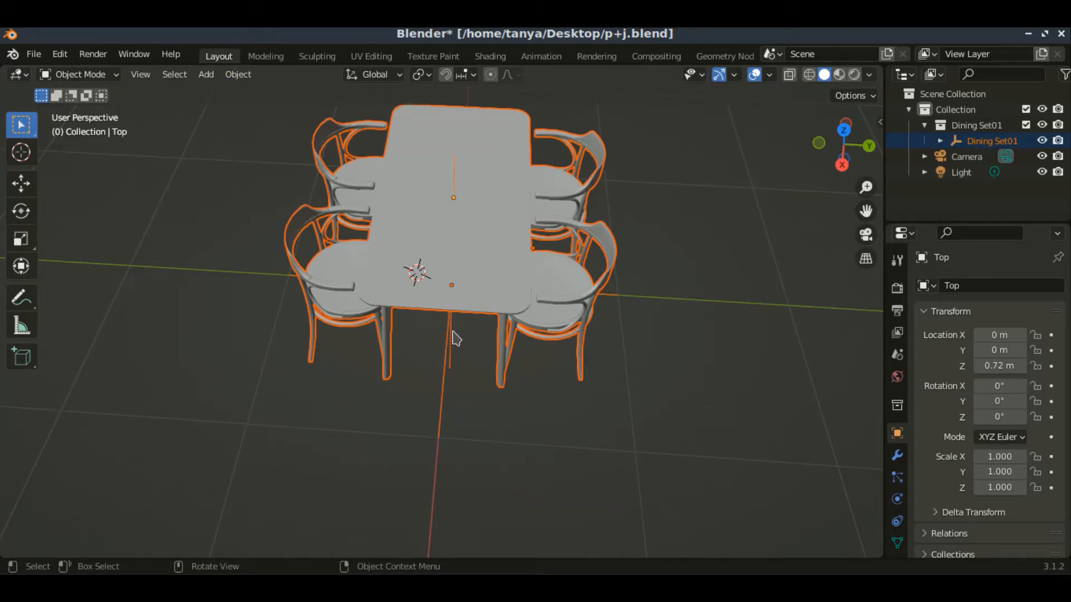
Step: Move the joined table about -0.54 m along the Y axis, clear of two of the chairs
left_click(465, 254)
key("g")
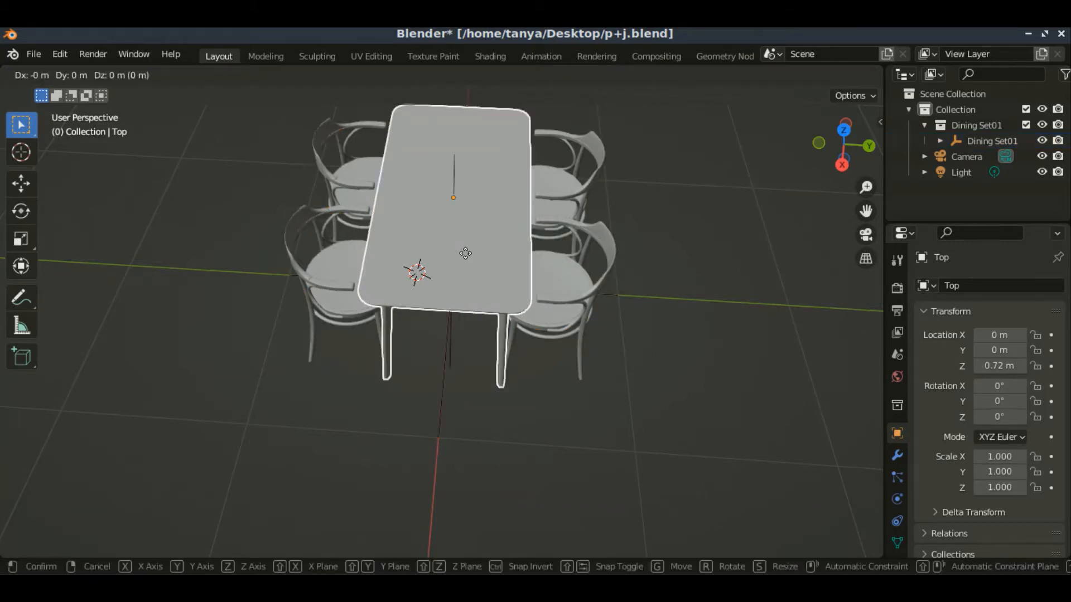
left_click(465, 254)
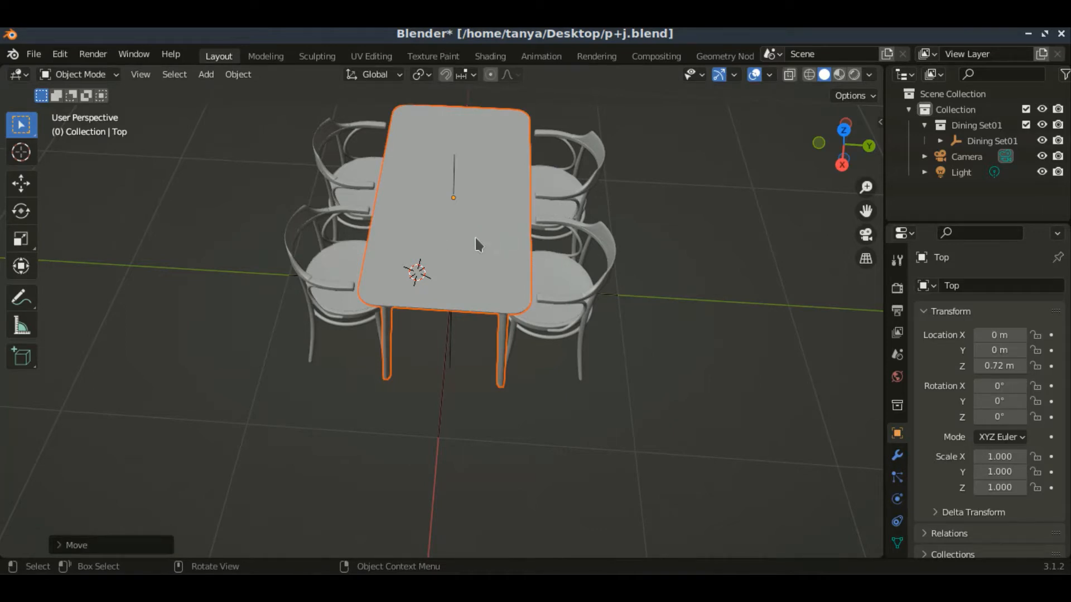
key("g")
key("y")
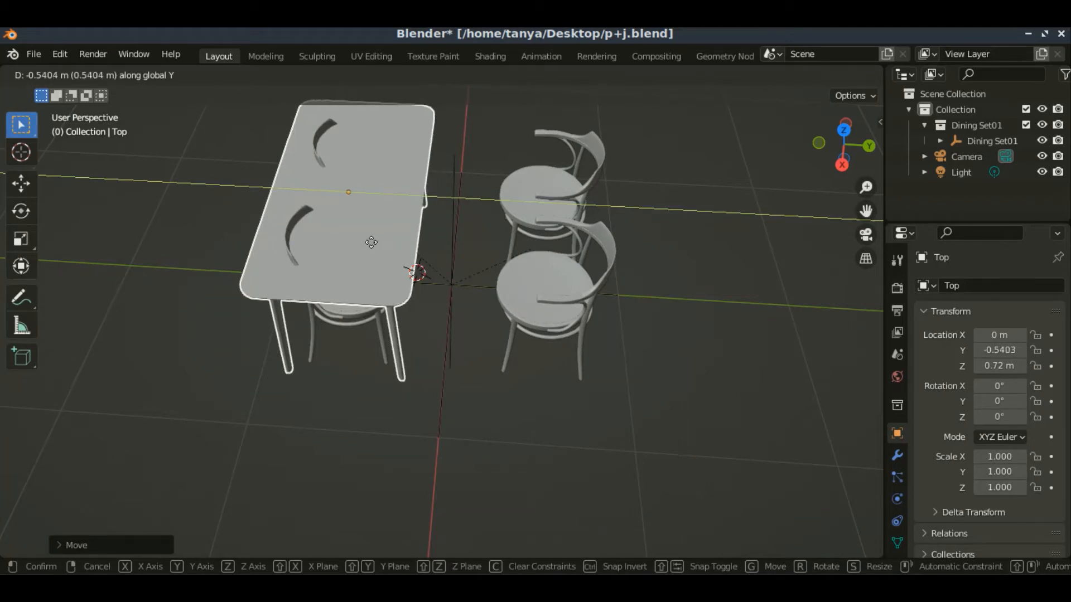
left_click(369, 225)
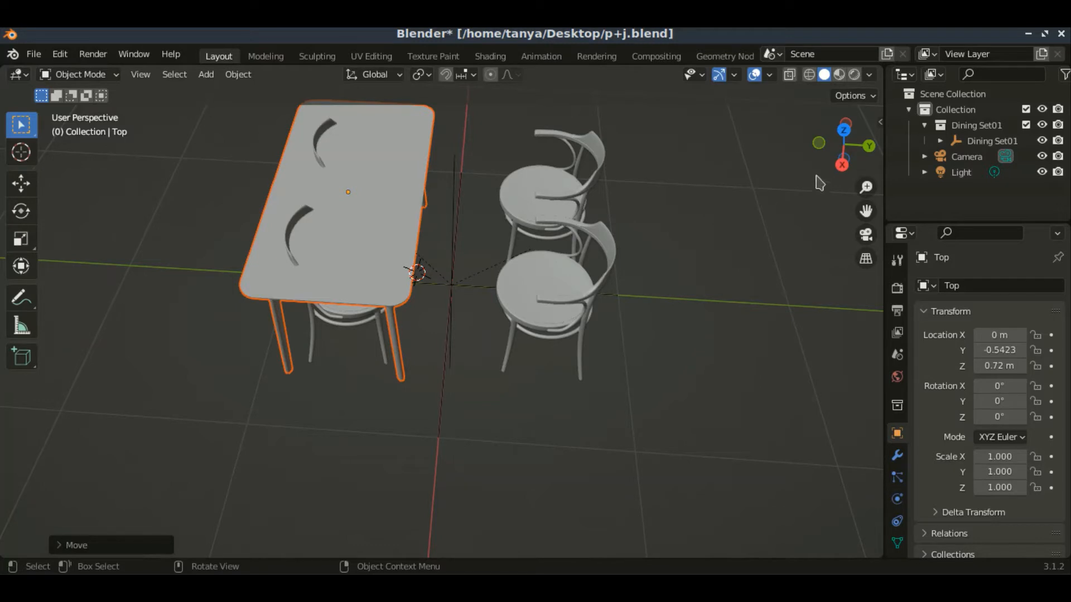
Step: Enter Edit Mode on the combined four-chair object and deselect all of its geometry
left_click_drag(830, 180, 835, 196)
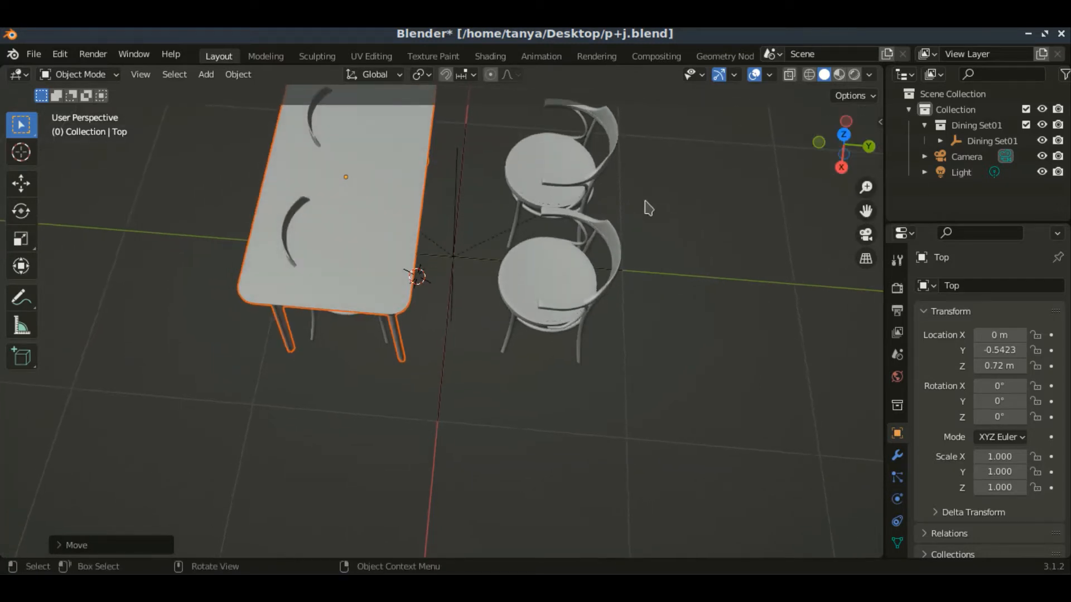
left_click(545, 270)
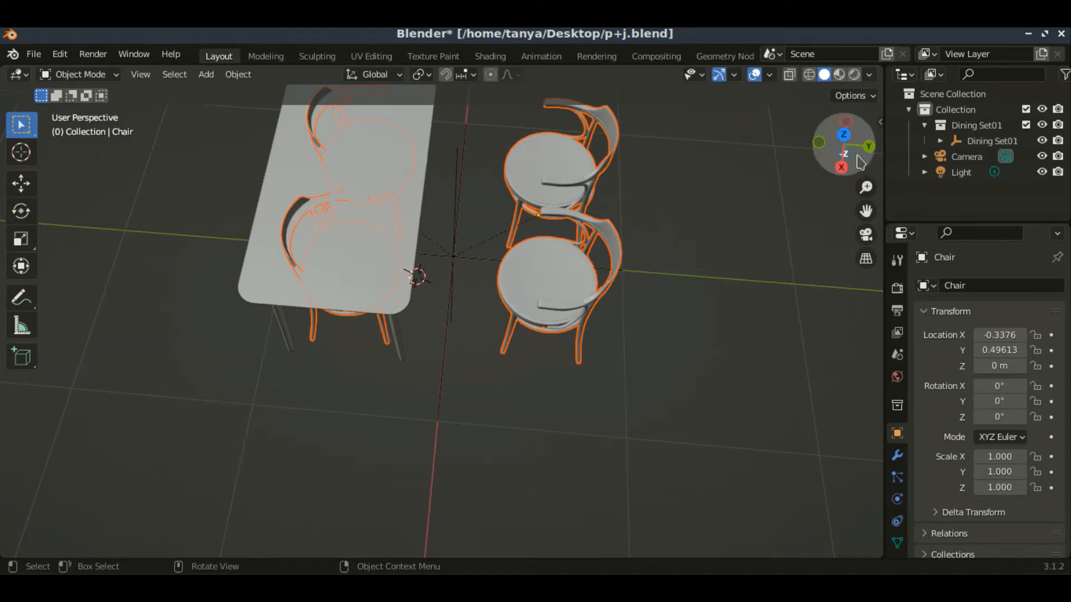
left_click_drag(831, 174, 847, 276)
scroll(619, 231, "down", 1)
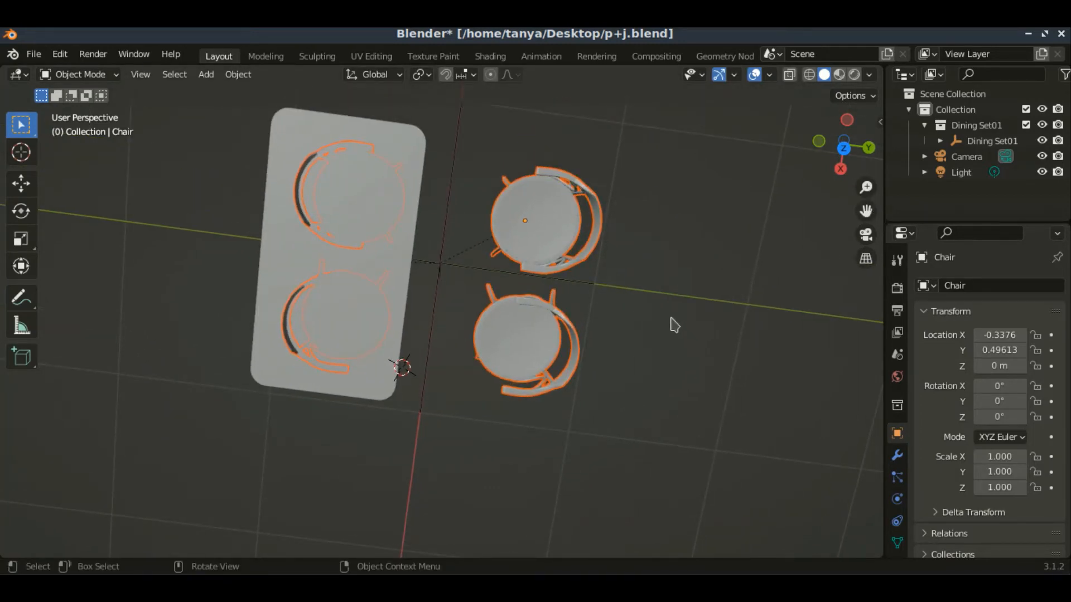
left_click(844, 148)
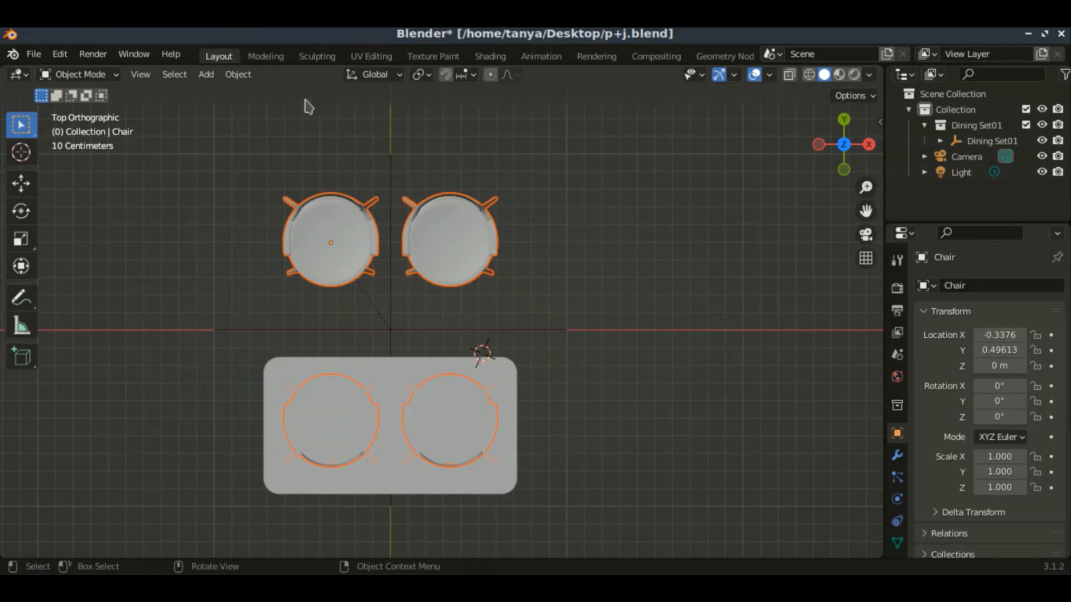
left_click(116, 75)
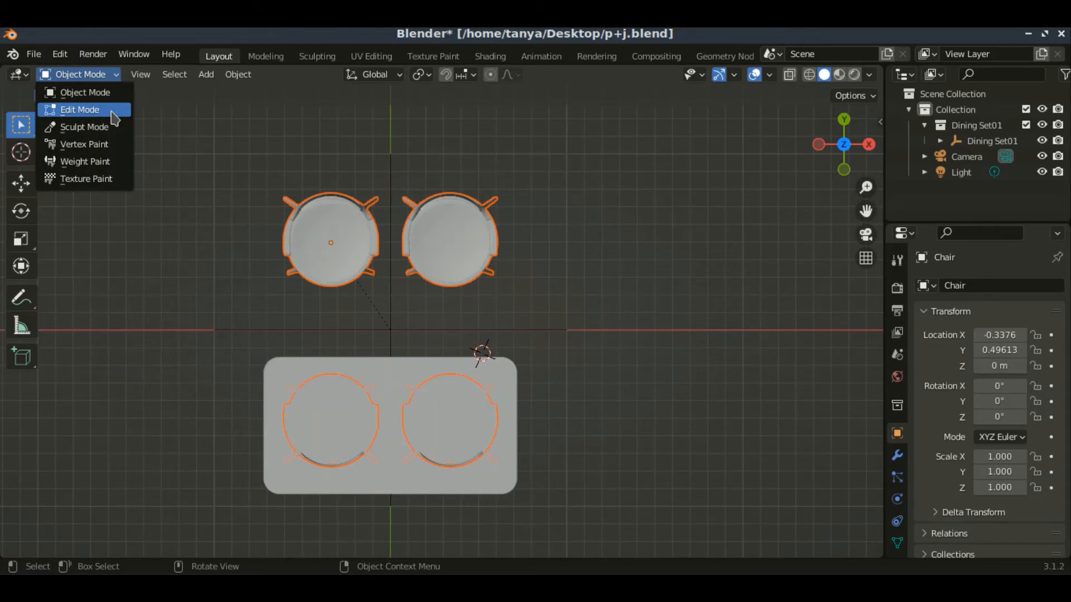
left_click(115, 110)
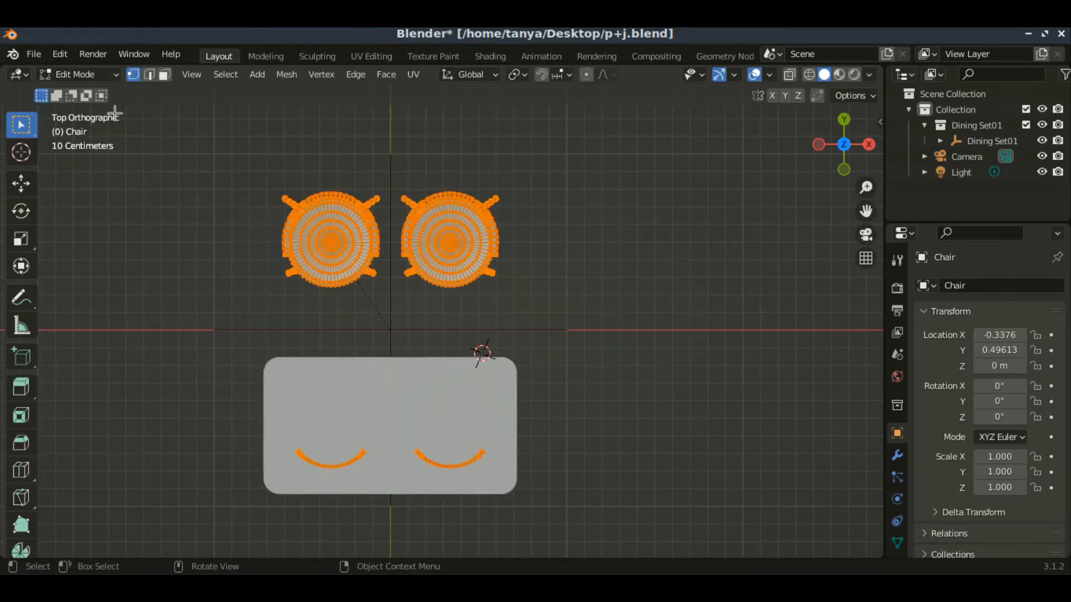
key("alt+a")
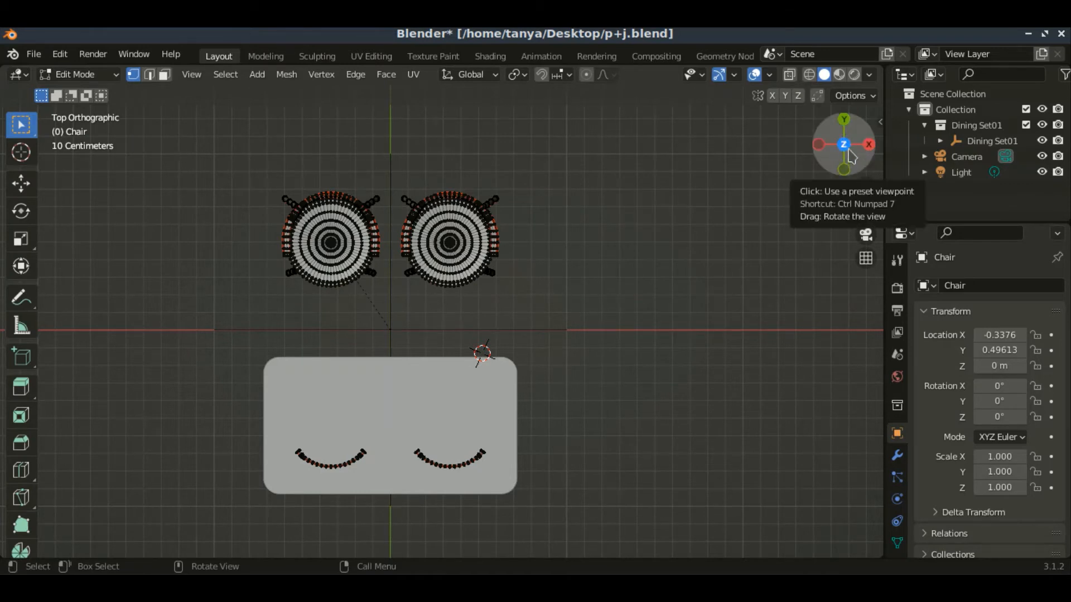
Step: Switch to face selection and box-select the whole chair at positive X and positive Y in top view
left_click_drag(845, 151, 817, 223)
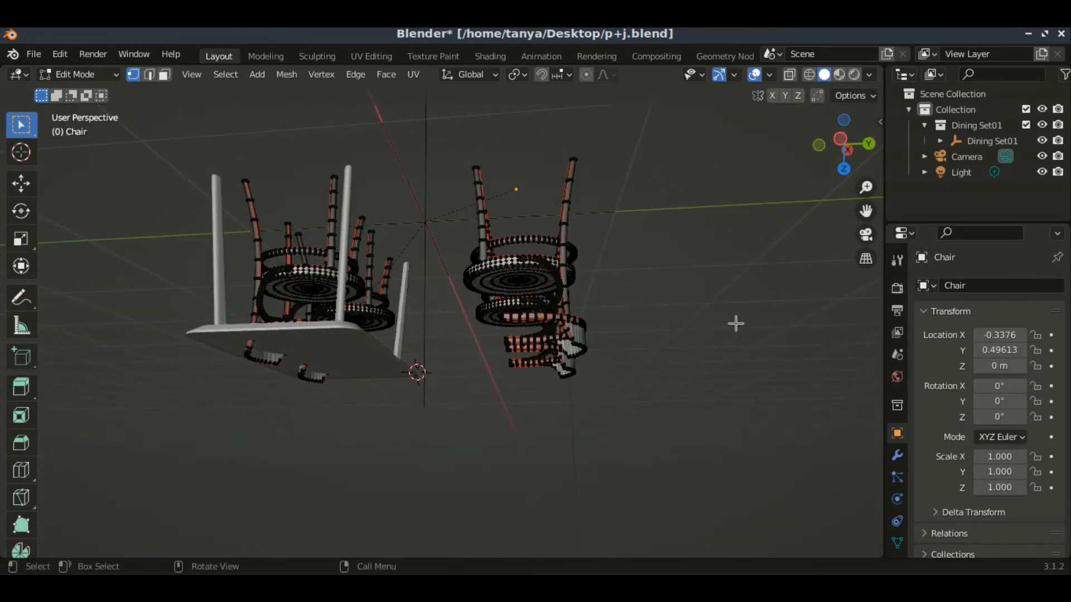
left_click(844, 169)
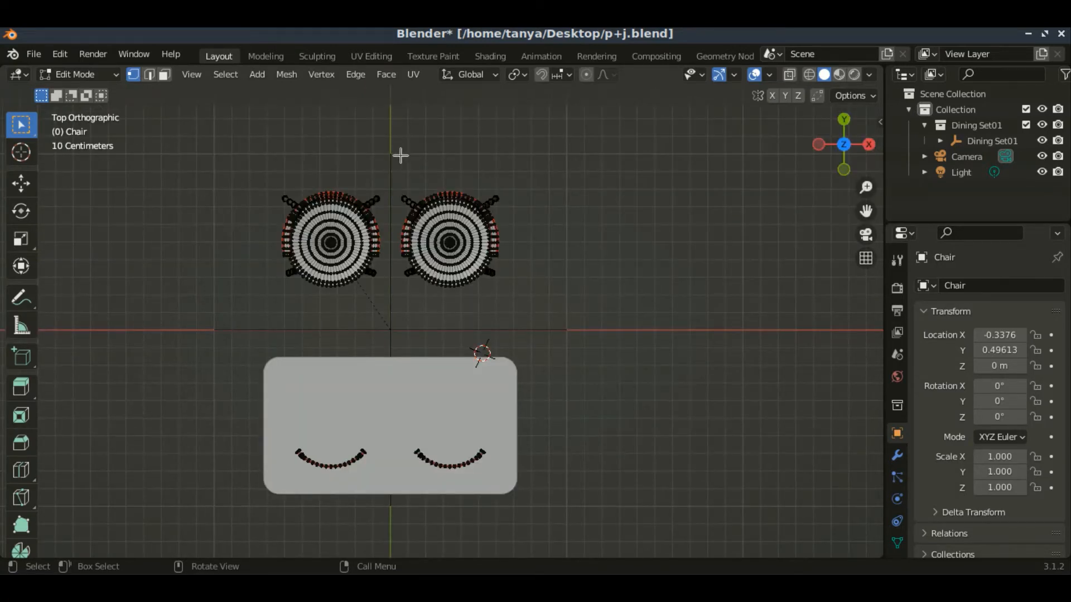
left_click(164, 75, "shift")
key("3")
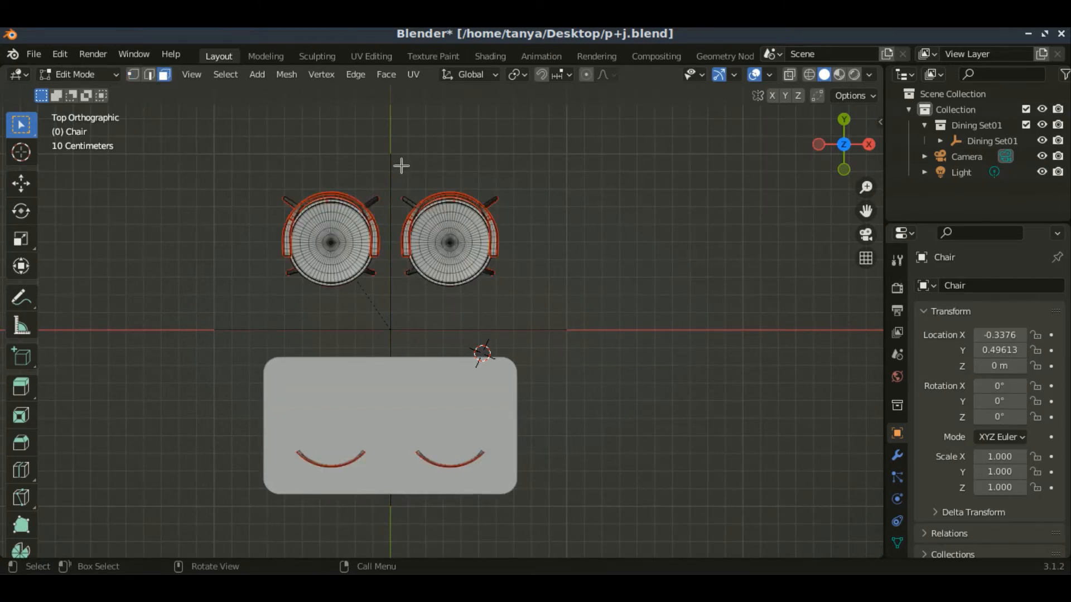
left_click_drag(401, 166, 561, 313)
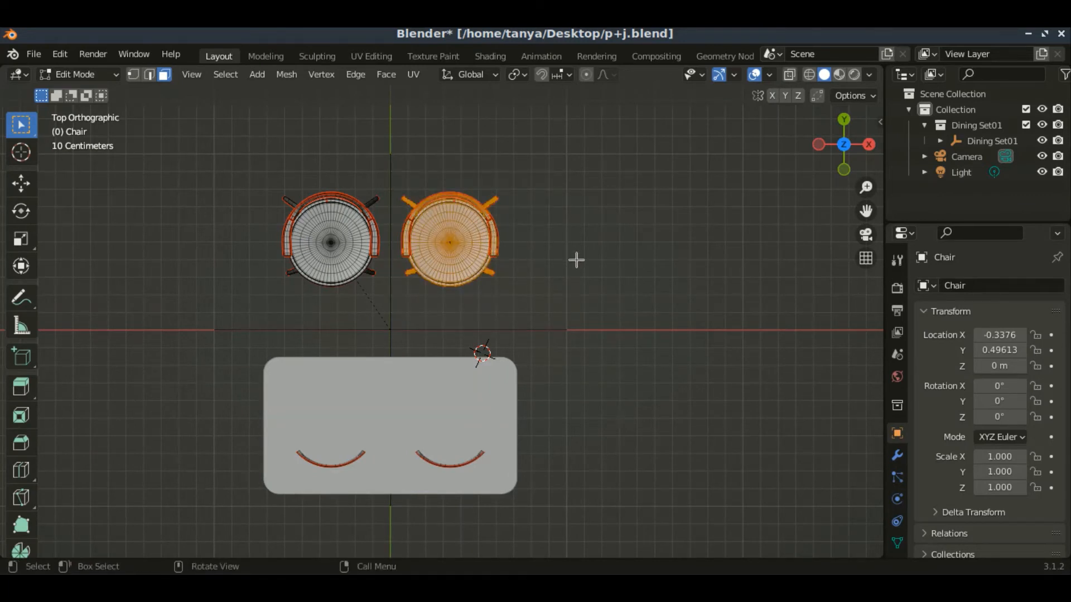
Step: Separate the chair mesh by loose parts and return to Object Mode
key("p")
key("p")
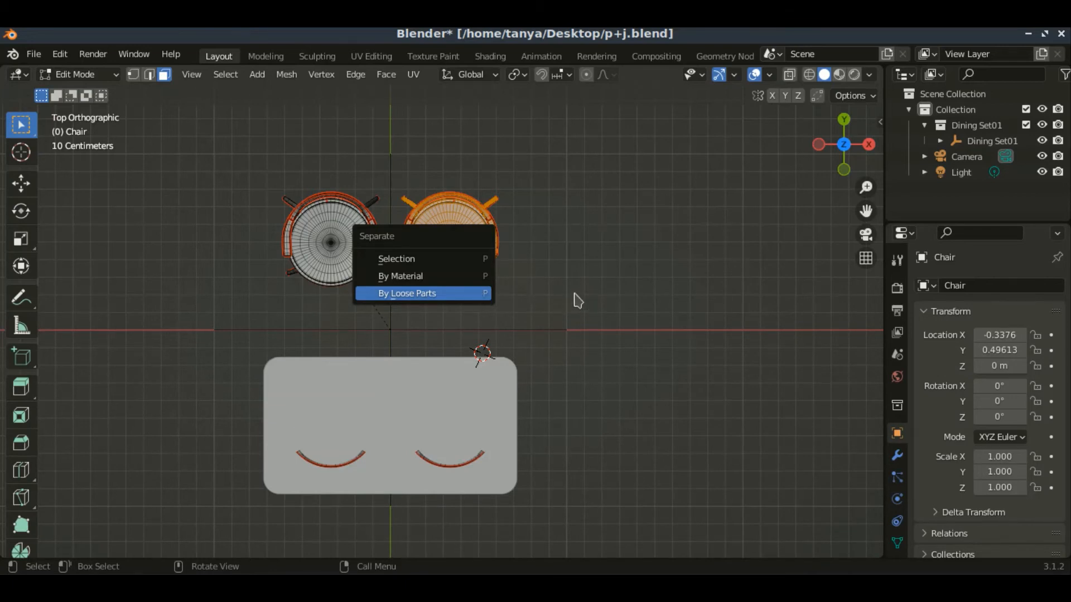
key("Return")
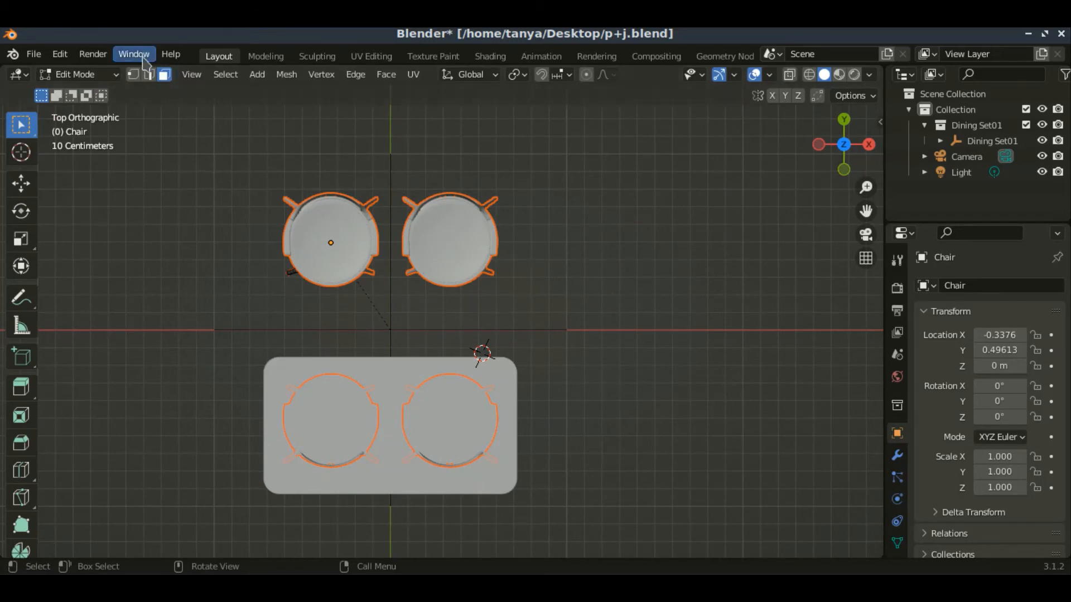
left_click(114, 74)
left_click(114, 94)
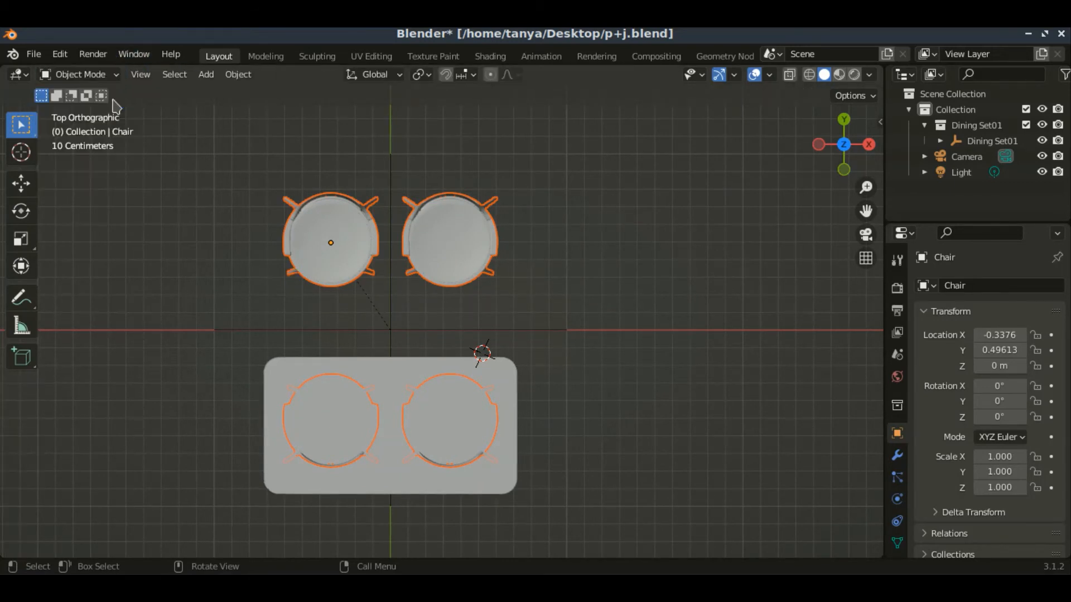
Step: Select one chair's seat, curved arm support and backrest in turn to examine how the chair was split
left_click(643, 284)
left_click(451, 236)
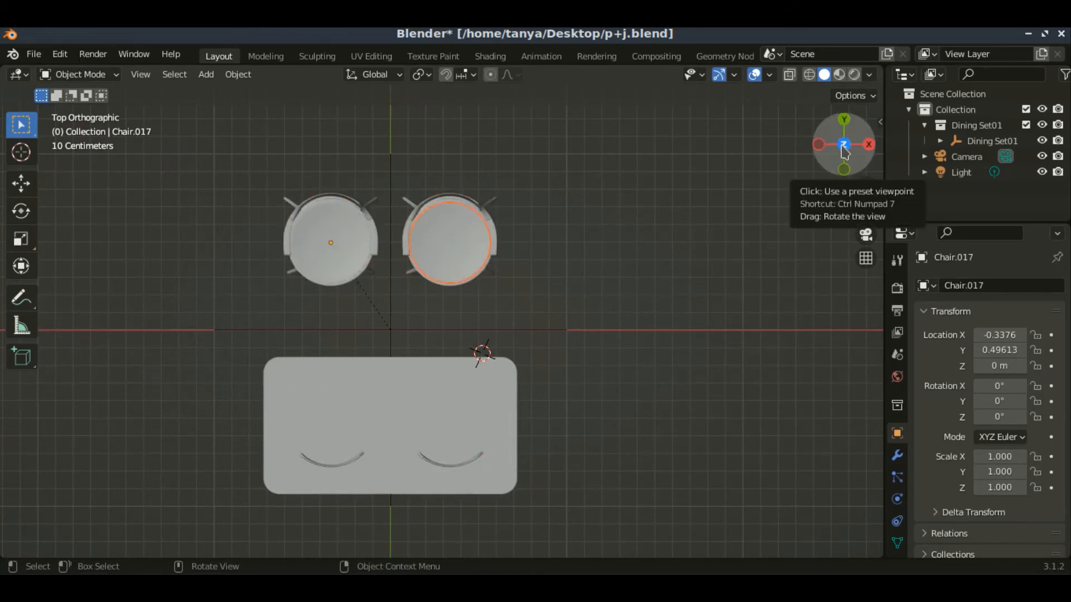
left_click_drag(846, 152, 829, 119)
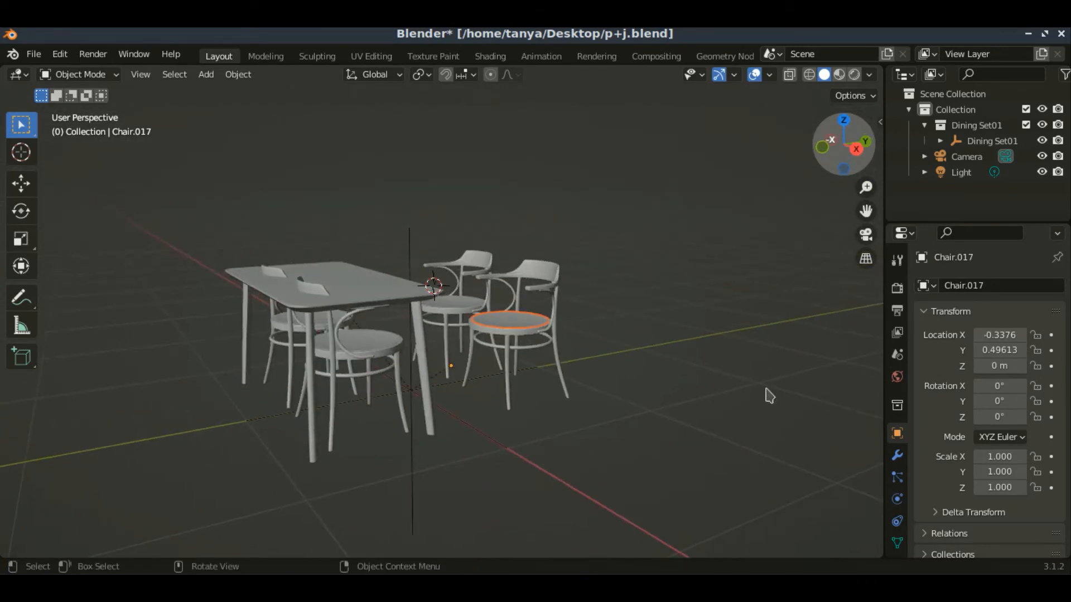
left_click(555, 323)
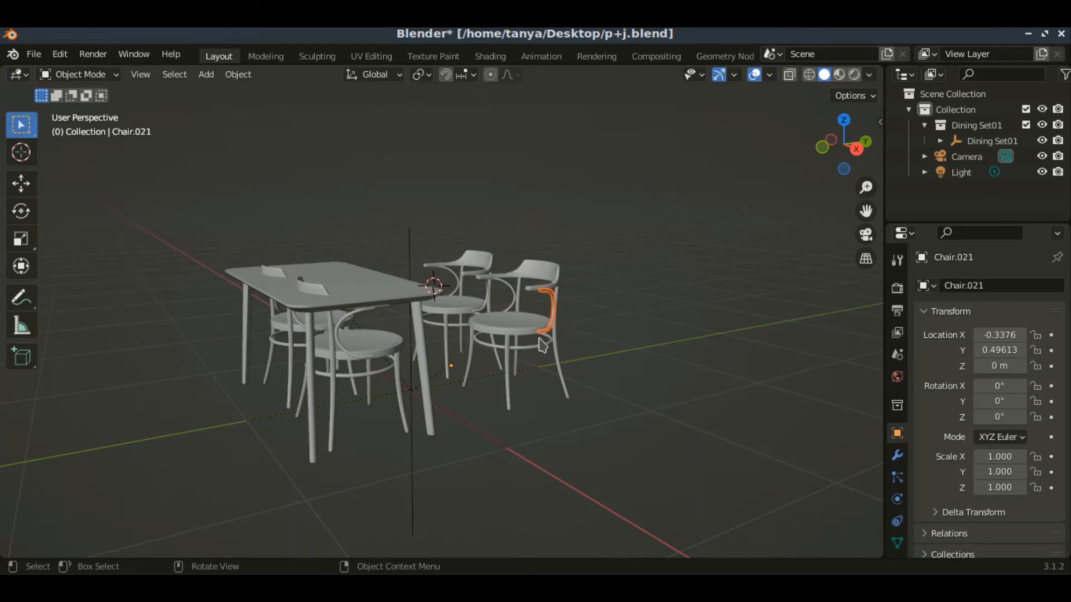
left_click(552, 278)
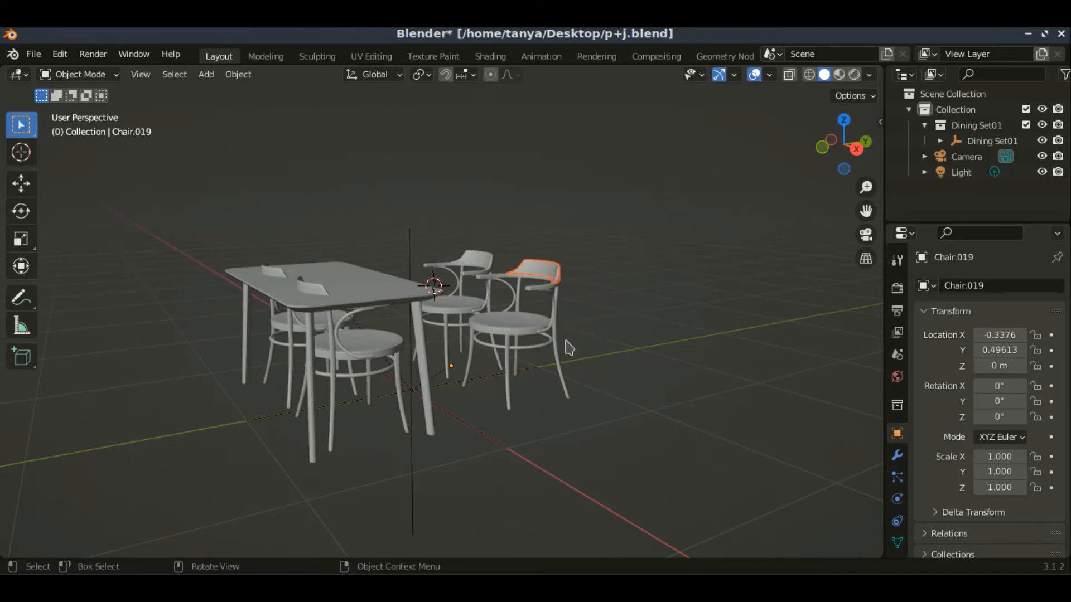
Step: Box-select all parts of the separated chair from the bottom view with its seat as the active object, and join them into one object
left_click(502, 328)
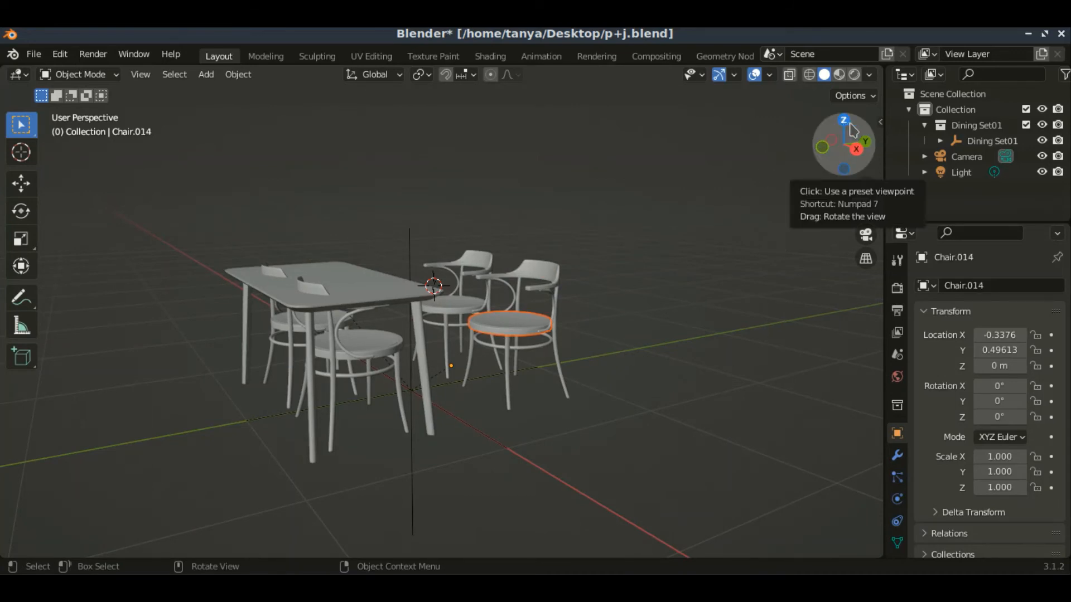
left_click_drag(846, 128, 841, 184)
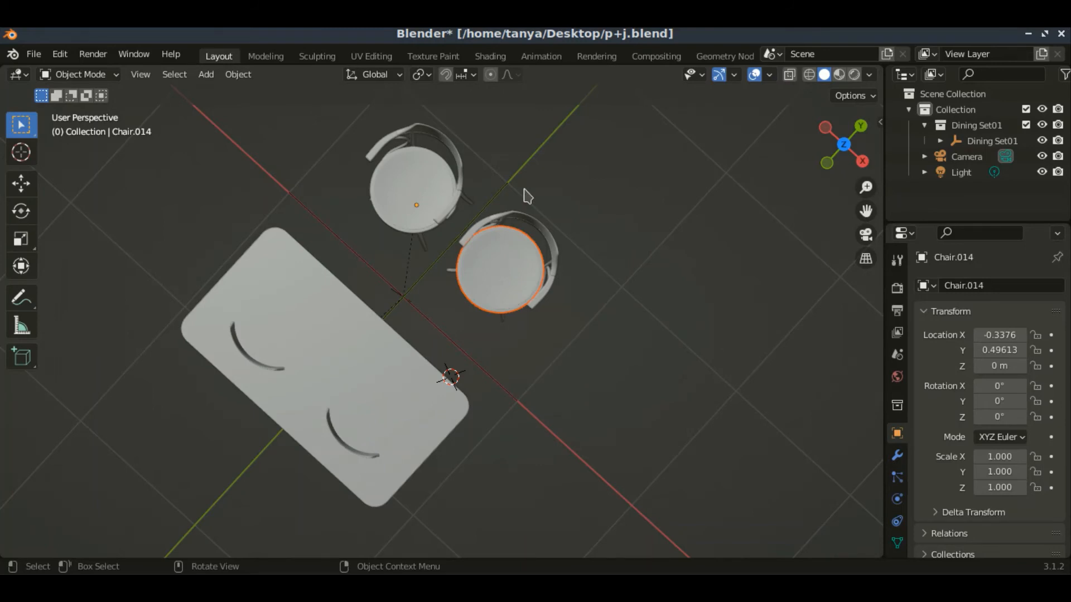
left_click_drag(515, 190, 486, 270)
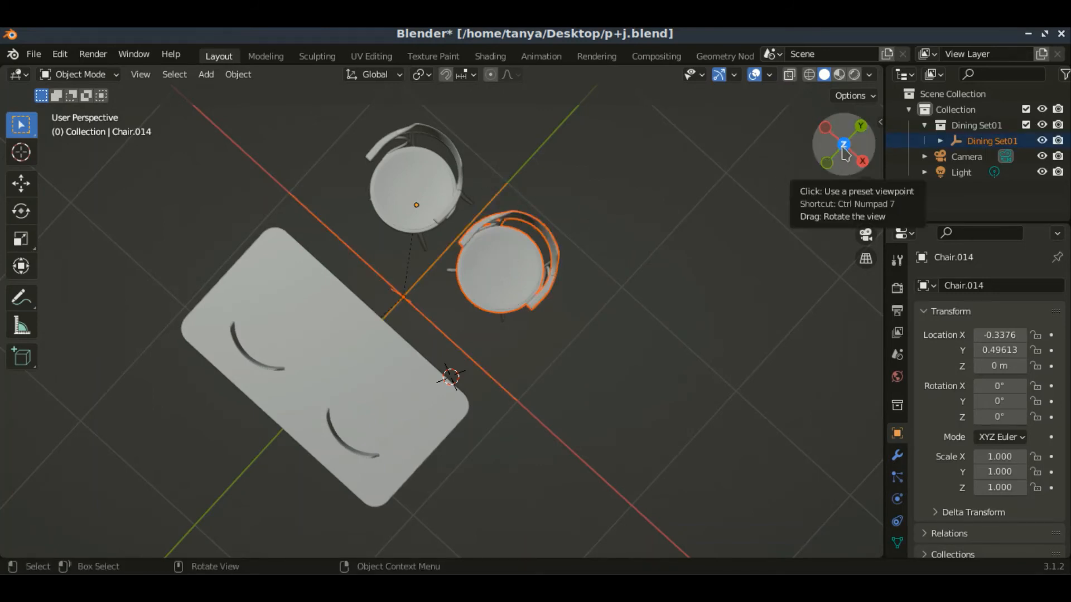
left_click(844, 146)
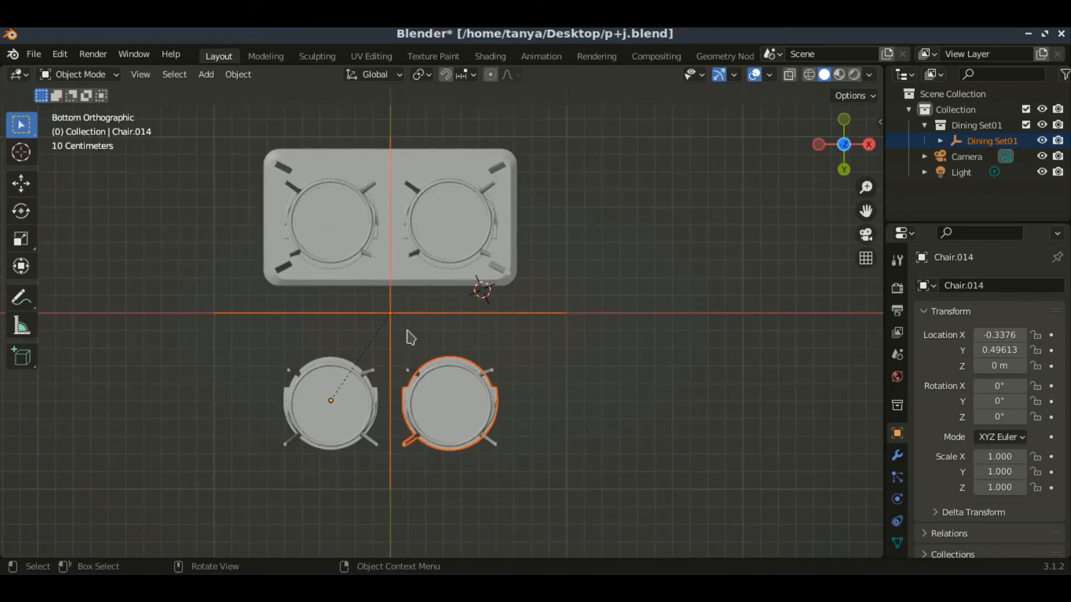
left_click_drag(398, 326, 522, 487)
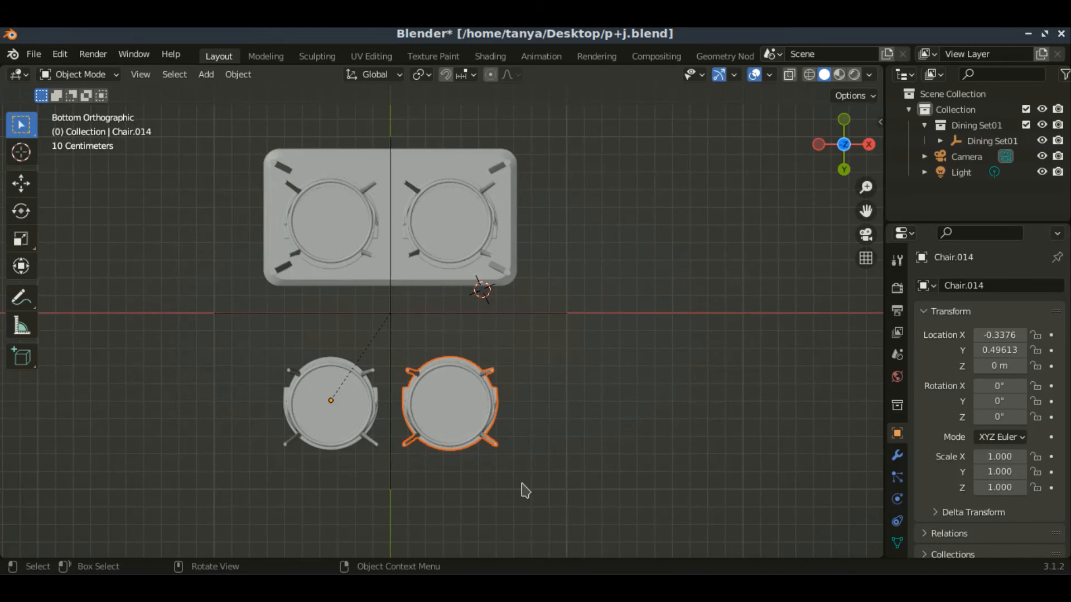
key("ctrl")
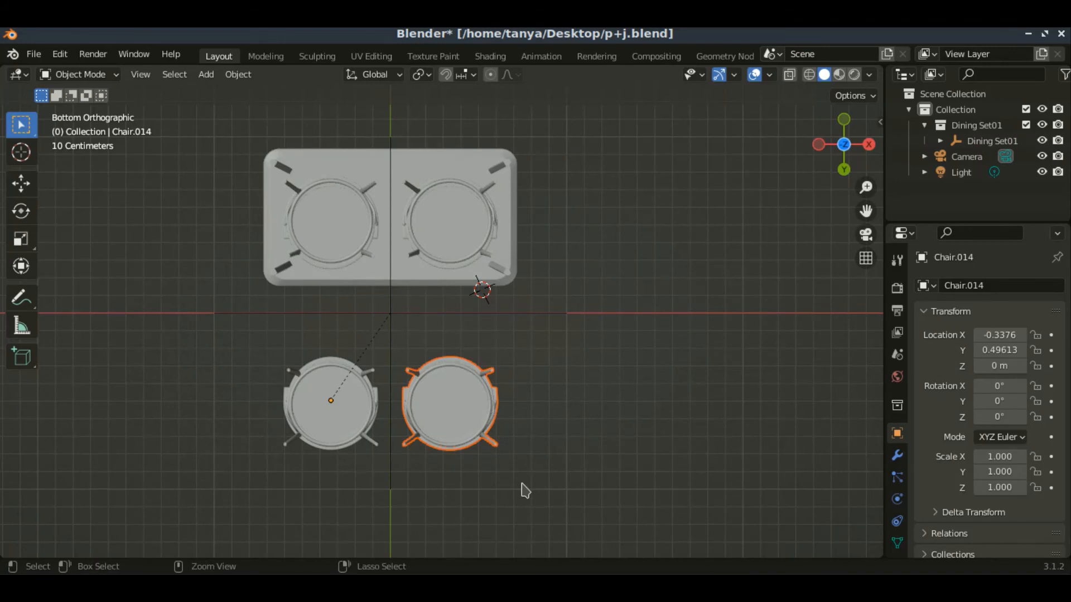
Step: Reselect the joined chair and move it along the Y axis away from the table, to about Y 0.85 m
left_click(543, 460)
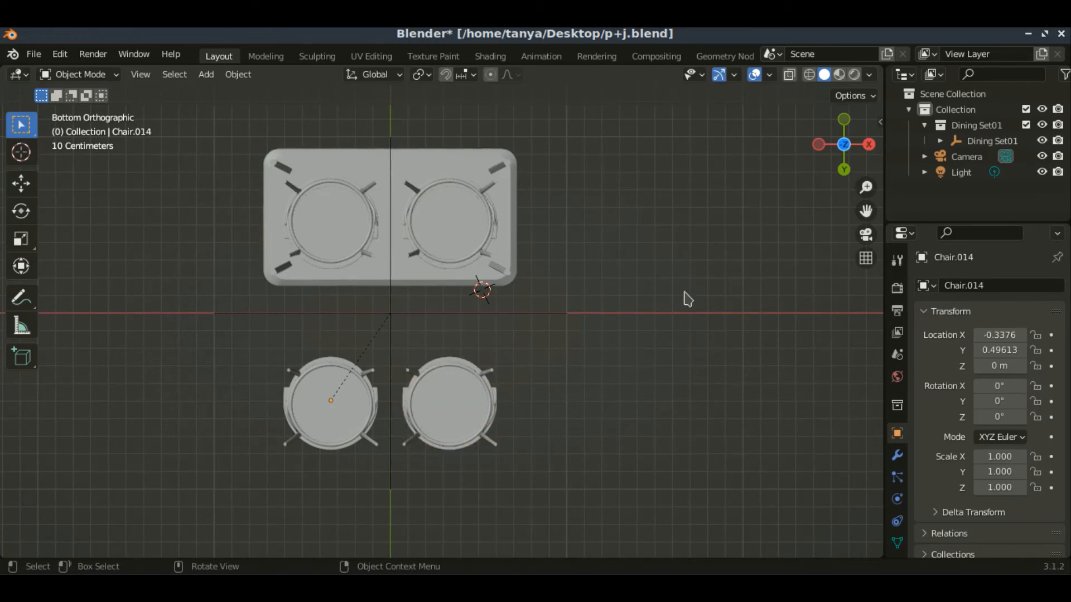
left_click(436, 392)
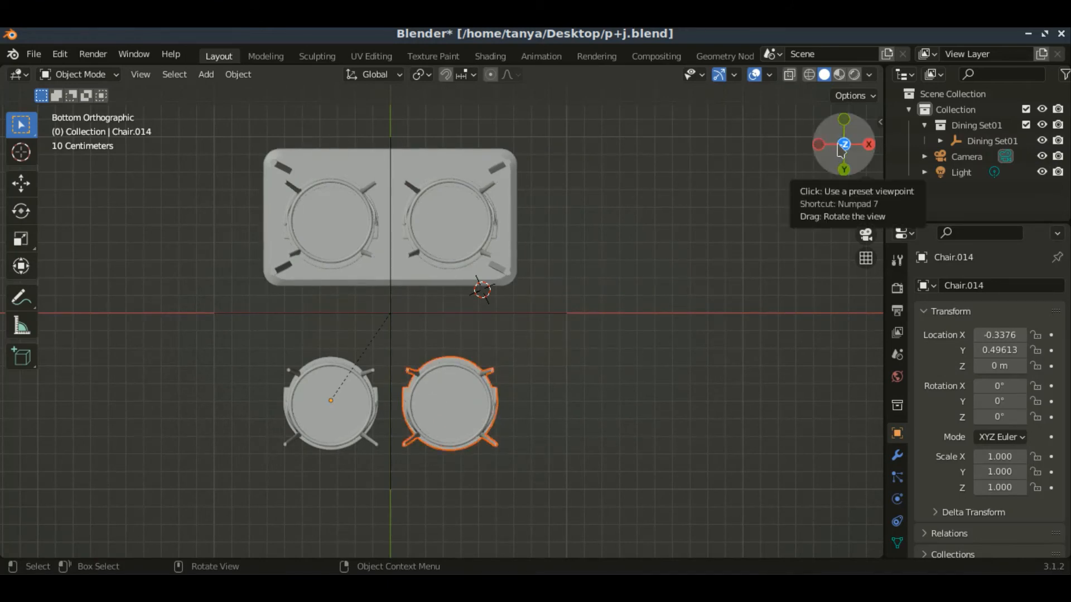
left_click_drag(837, 151, 764, 204)
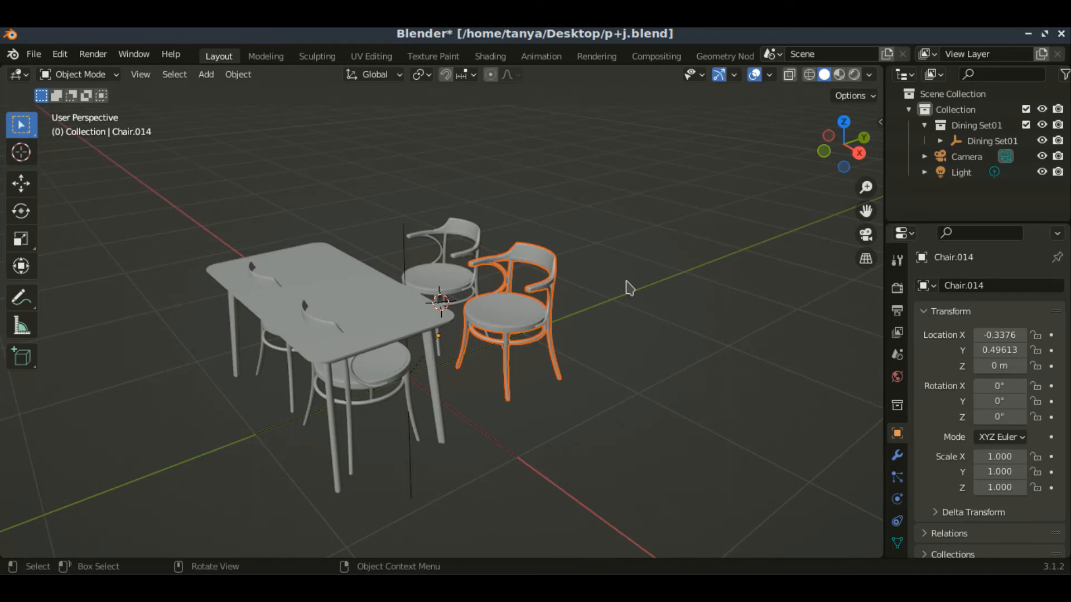
key("g")
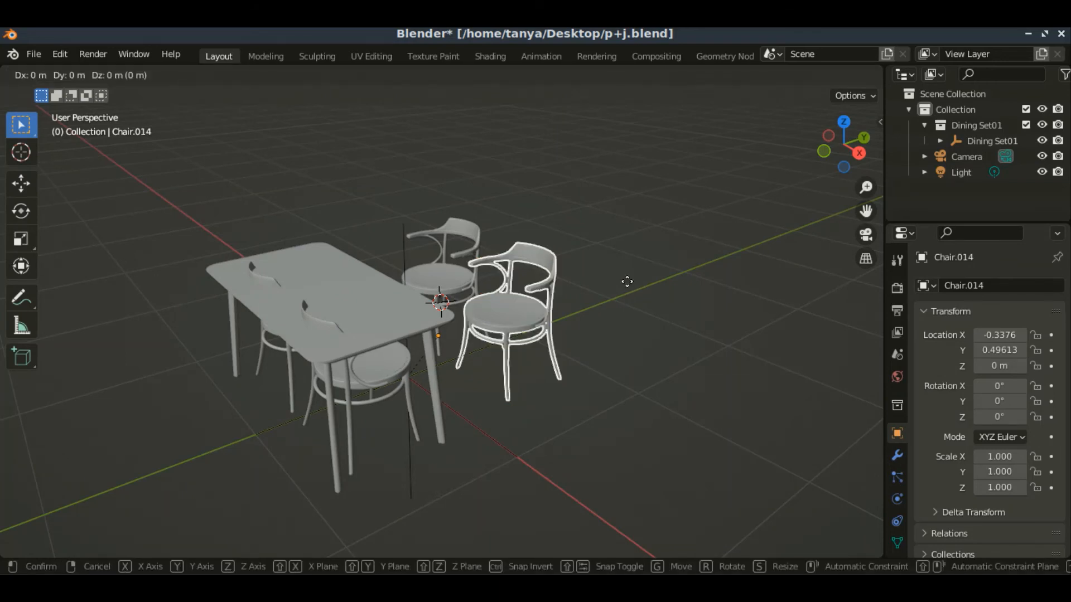
key("y")
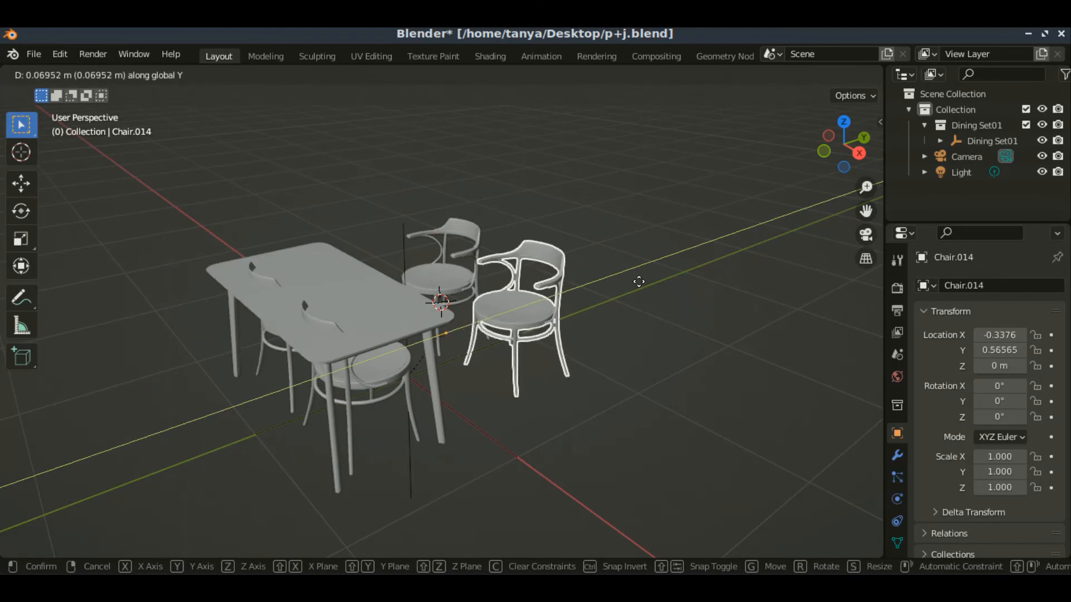
left_click(671, 287)
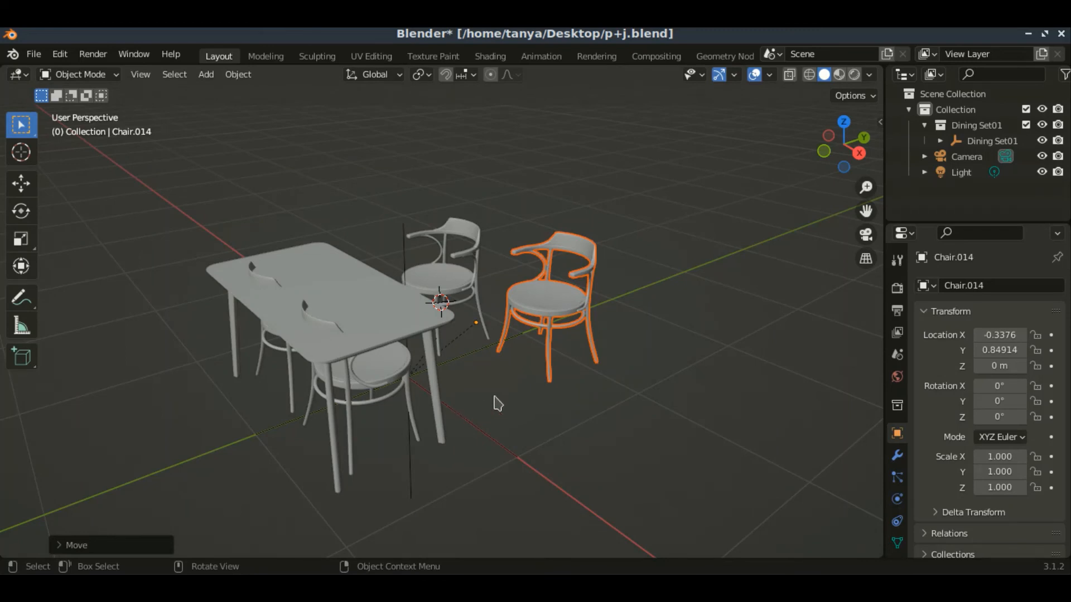
Step: Rotate the joined chair freehand to about 5° on X, -4° on Y and 3° on Z
key("r")
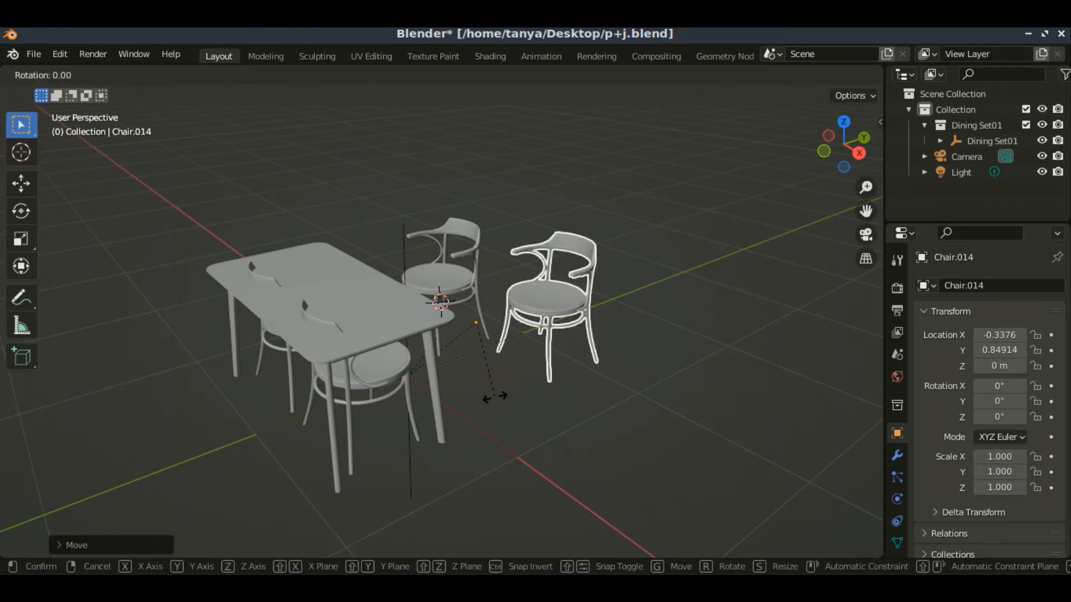
left_click(495, 398)
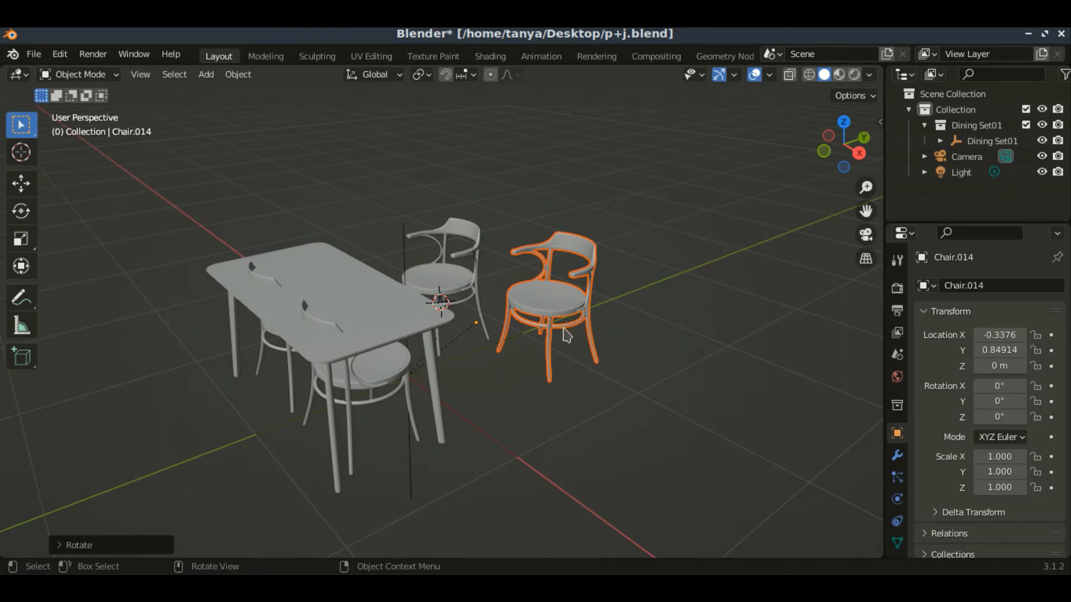
key("r")
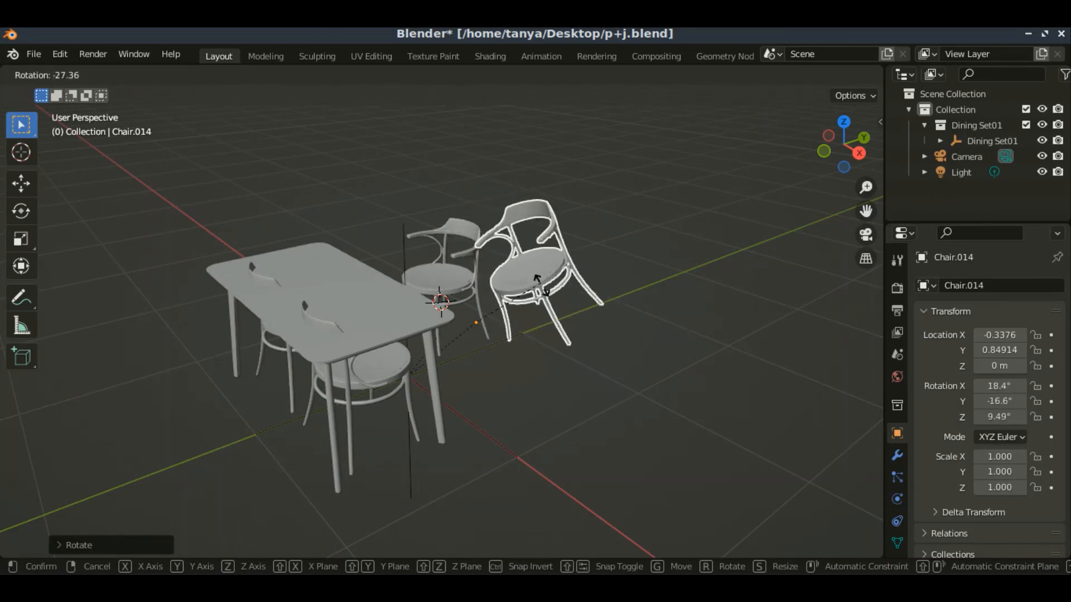
left_click(549, 305)
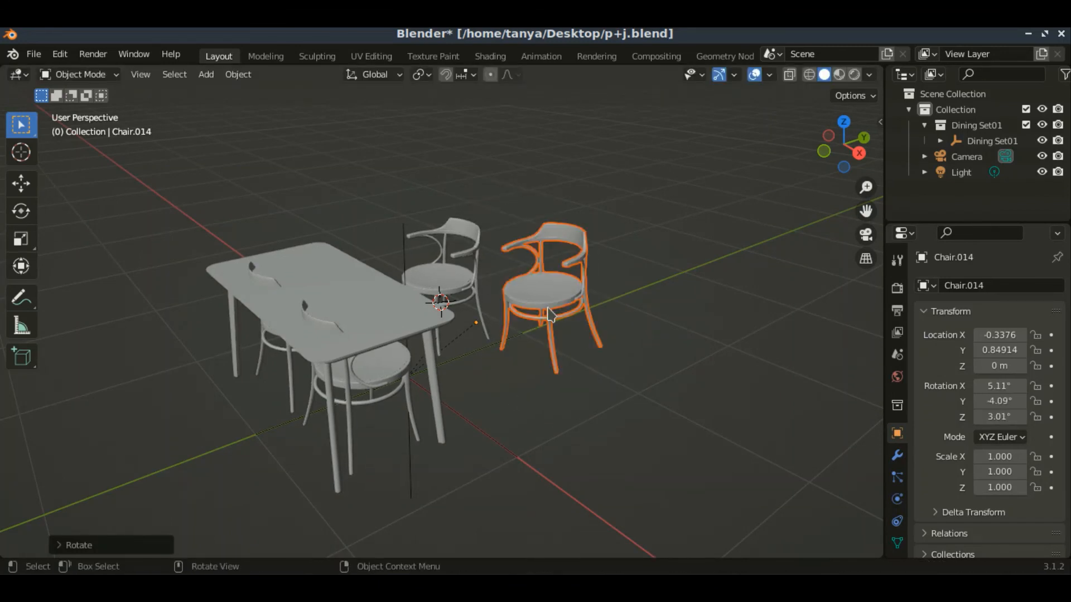